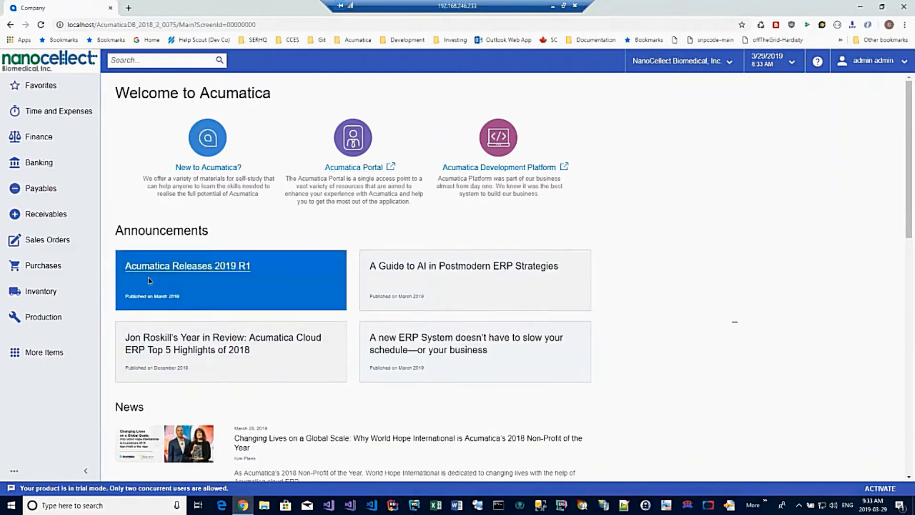
Start a new sales order of type SO for customer CHIMH - Children's Mercy Hospital
{"action": "left_click", "coordinate": [41, 315]}
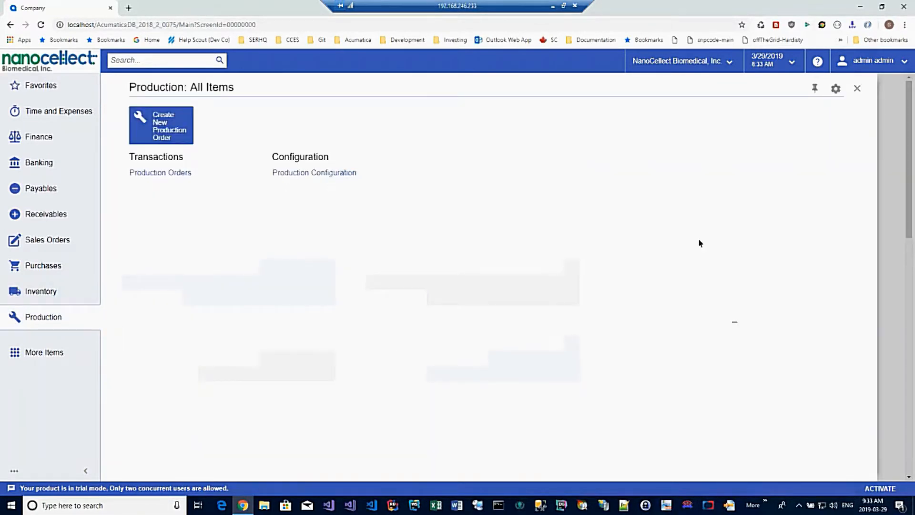
{"action": "left_click", "coordinate": [54, 246]}
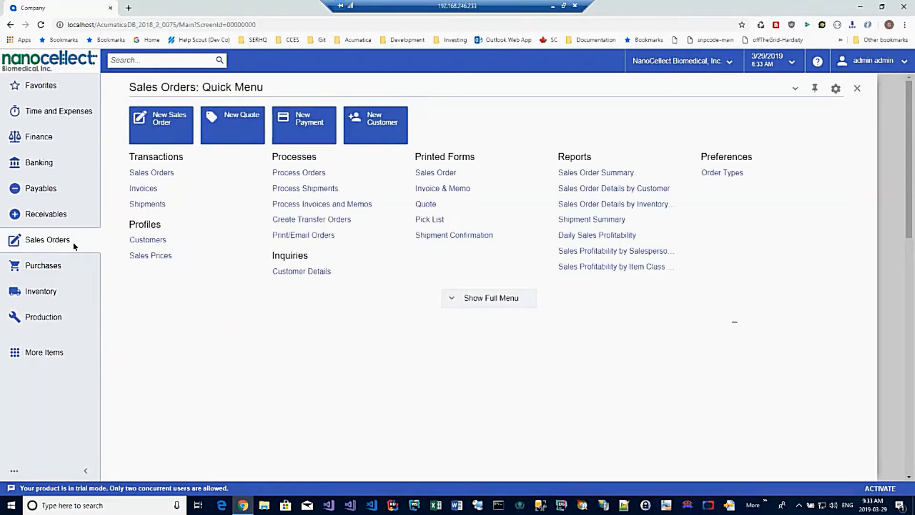
{"action": "left_click", "coordinate": [162, 174]}
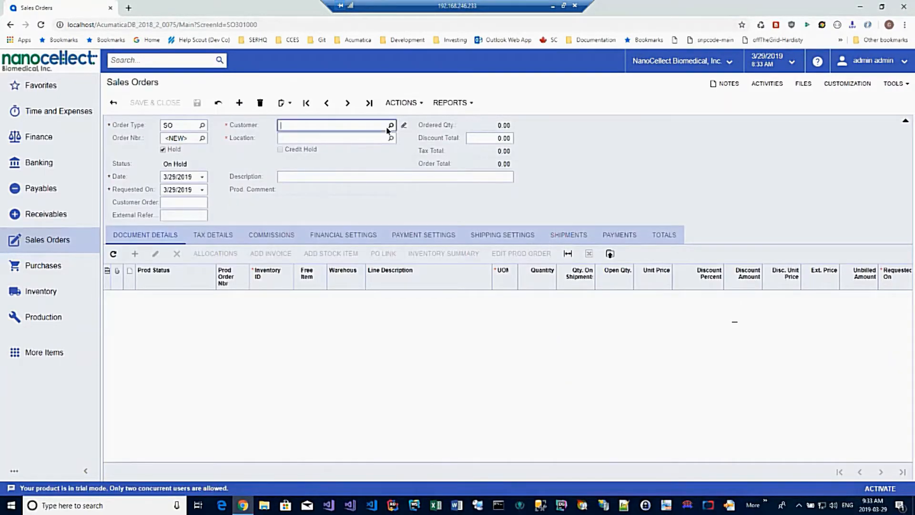
{"action": "left_click", "coordinate": [391, 125]}
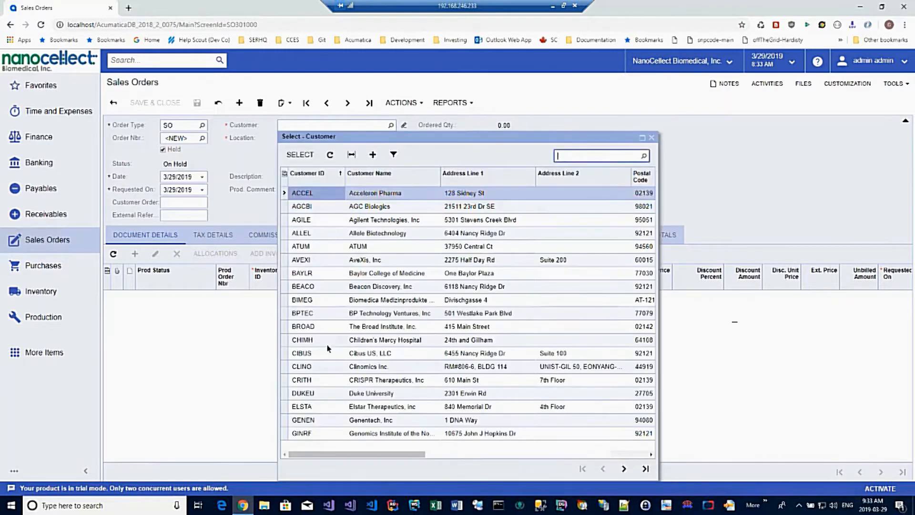
{"action": "left_click", "coordinate": [305, 340]}
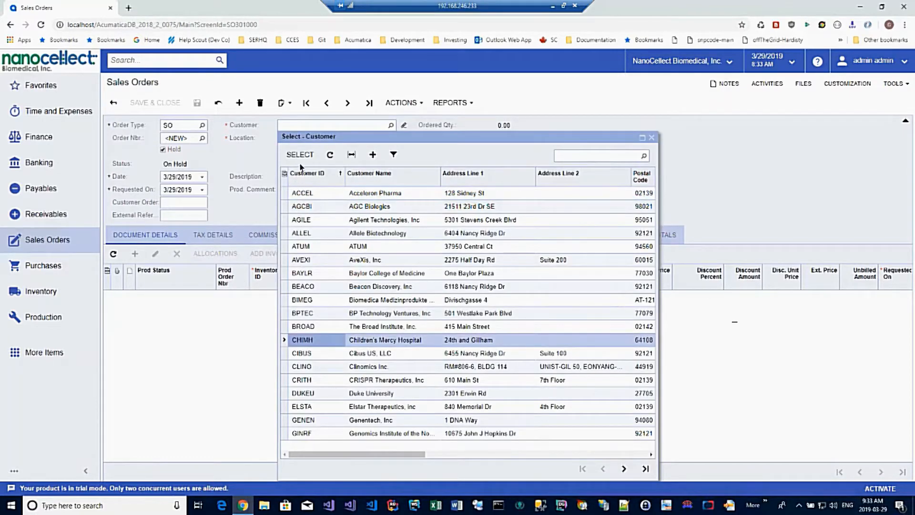
{"action": "left_click", "coordinate": [300, 154]}
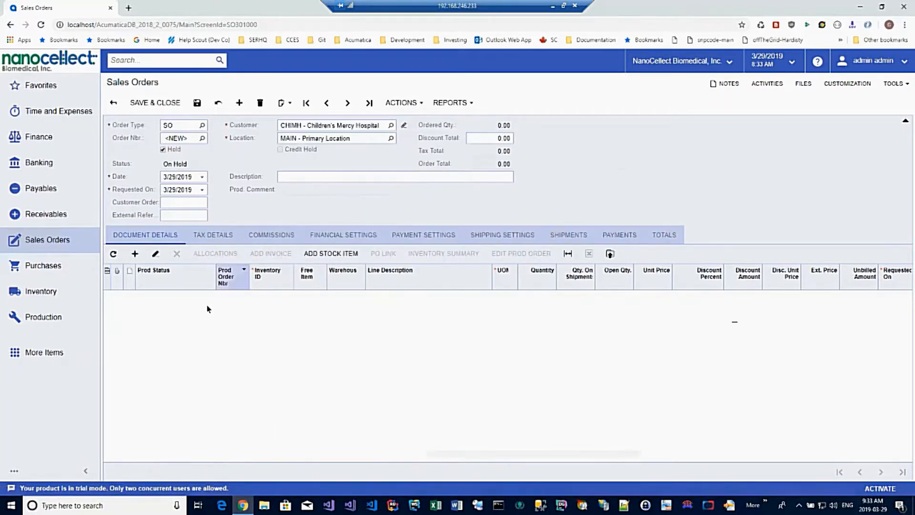
Add an order line for inventory item 120246, the computer configured with WolfViewer
{"action": "left_click", "coordinate": [262, 297]}
{"action": "left_click", "coordinate": [261, 301]}
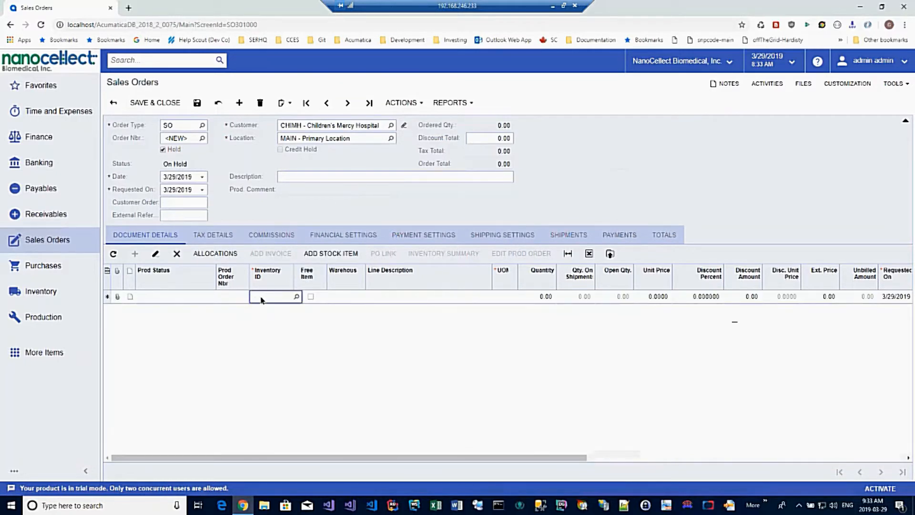
{"action": "type", "text": "1200"}
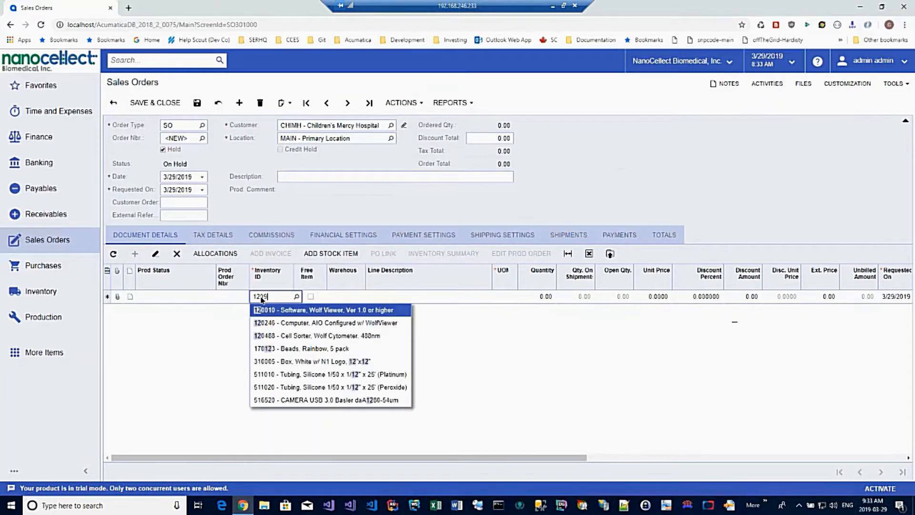
{"action": "type", "text": "246"}
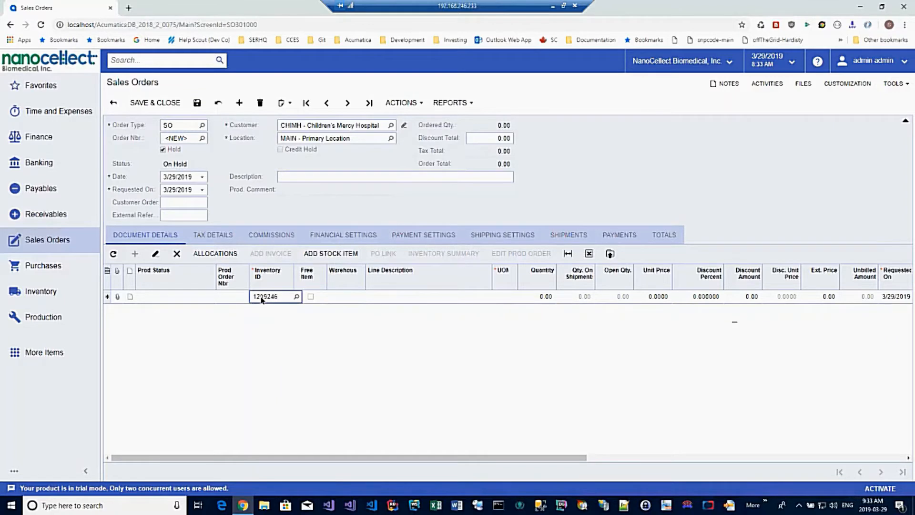
{"action": "key", "text": "Tab"}
{"action": "key", "text": "Tab"}
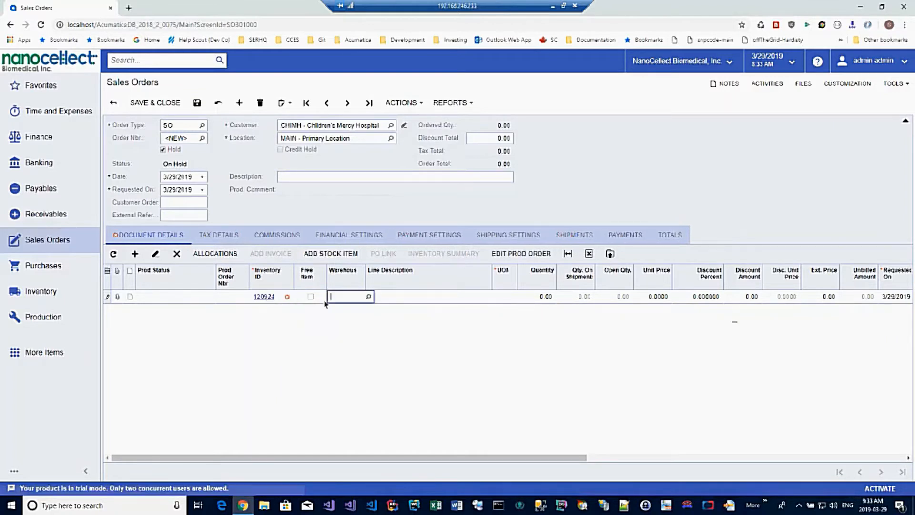
{"action": "left_click", "coordinate": [279, 298]}
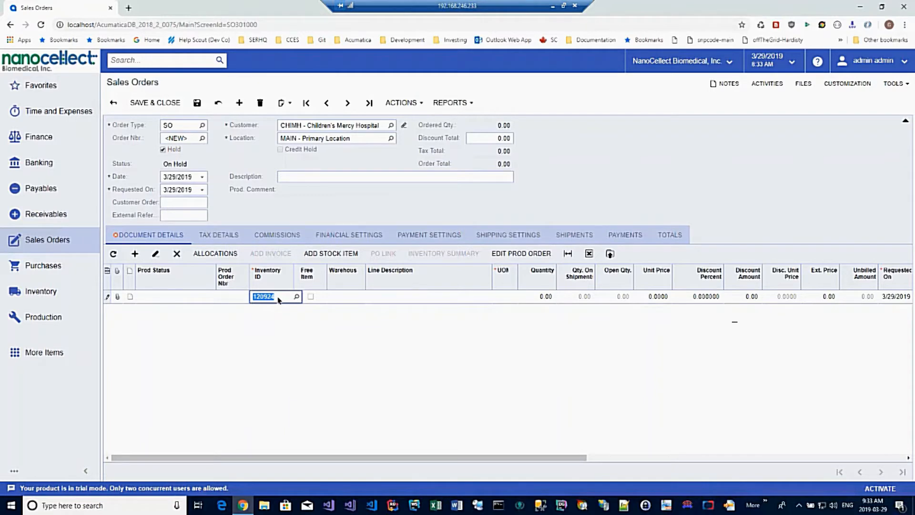
{"action": "left_click", "coordinate": [279, 299]}
{"action": "key", "text": "BackSpace"}
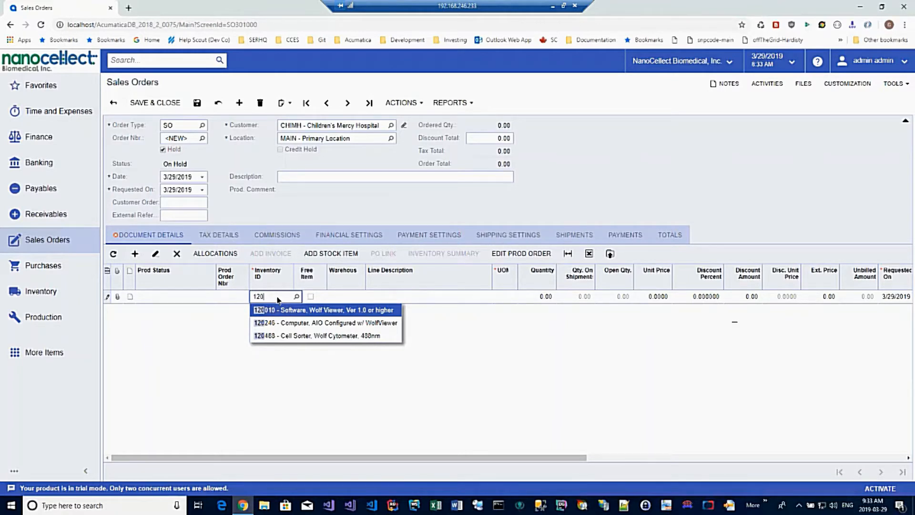
{"action": "type", "text": "246"}
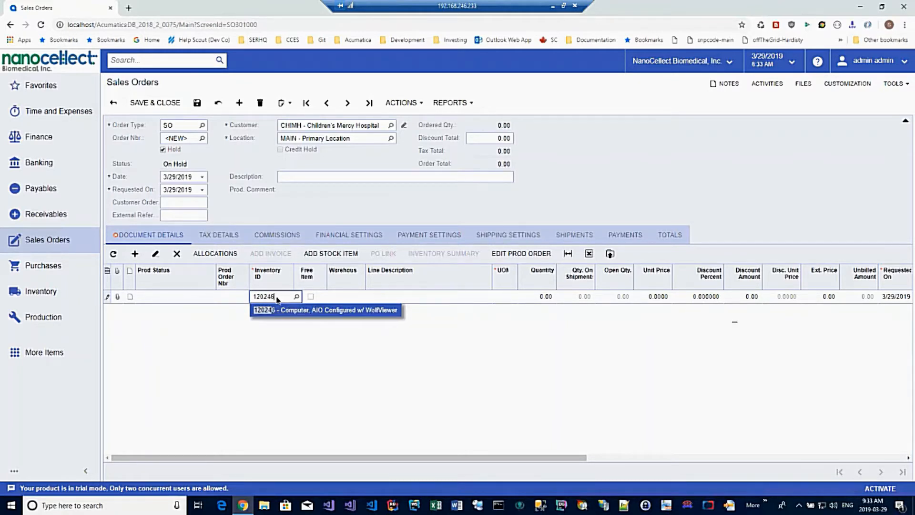
{"action": "key", "text": "Tab"}
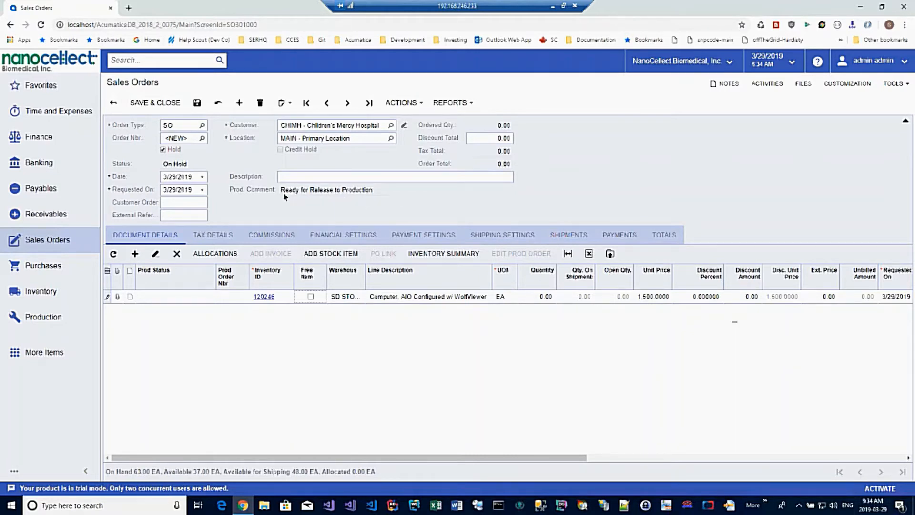
Release the sales order to production and open the production order linked to the computer line
{"action": "left_click", "coordinate": [400, 99]}
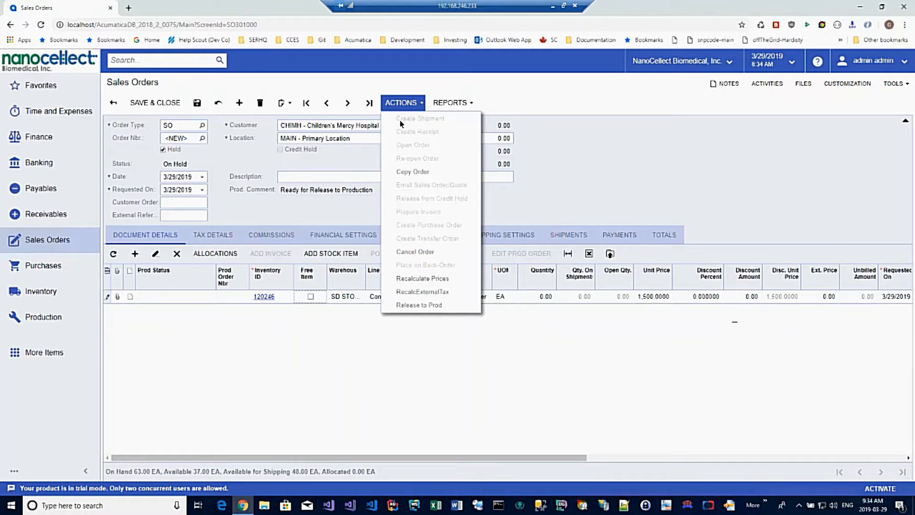
{"action": "left_click", "coordinate": [415, 308]}
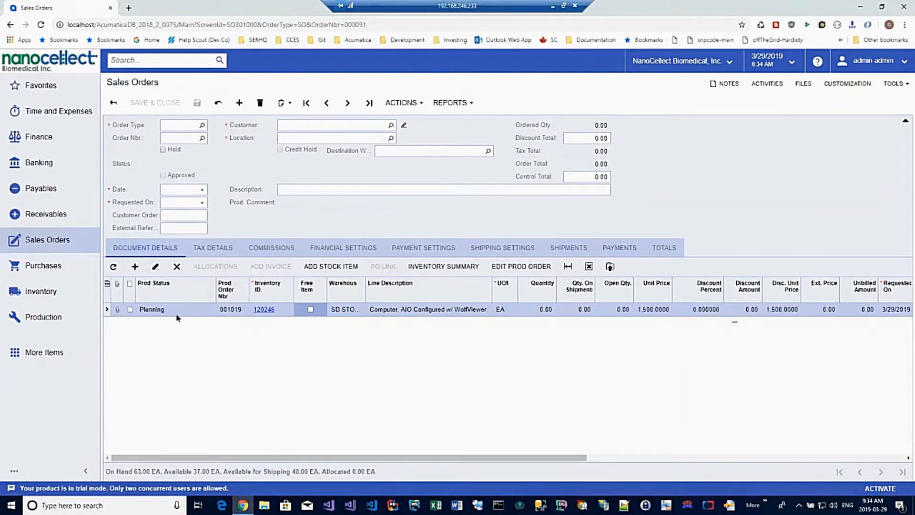
{"action": "left_click", "coordinate": [183, 313]}
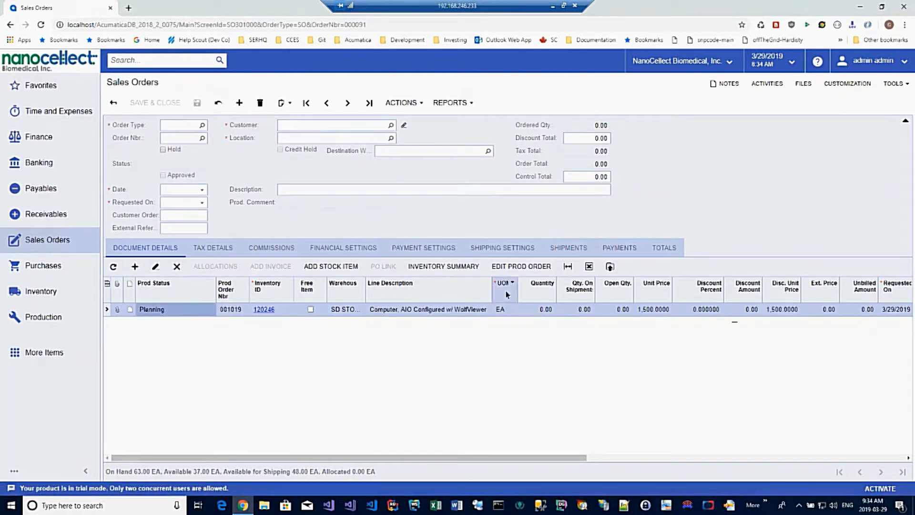
{"action": "left_click", "coordinate": [508, 267]}
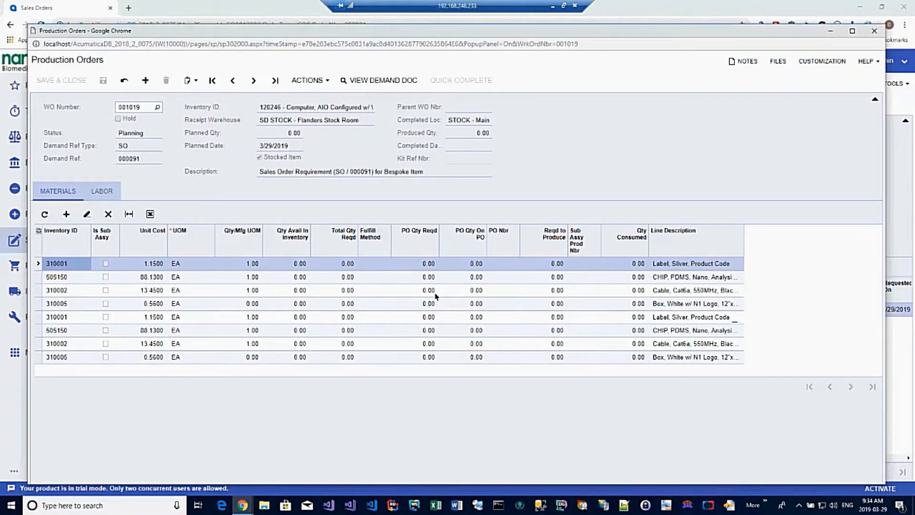
Review the production order's labor and materials lists, then view the sales order it fulfils and close that view
{"action": "left_click", "coordinate": [98, 192]}
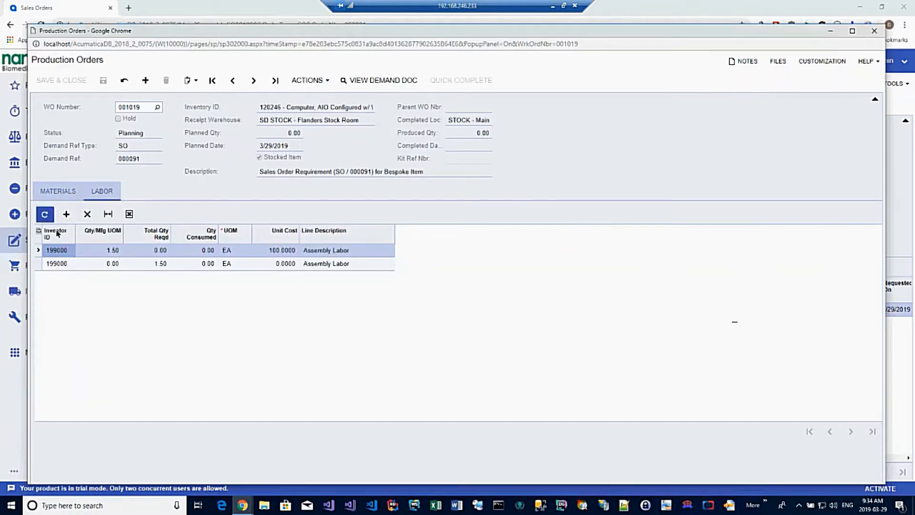
{"action": "left_click", "coordinate": [50, 197]}
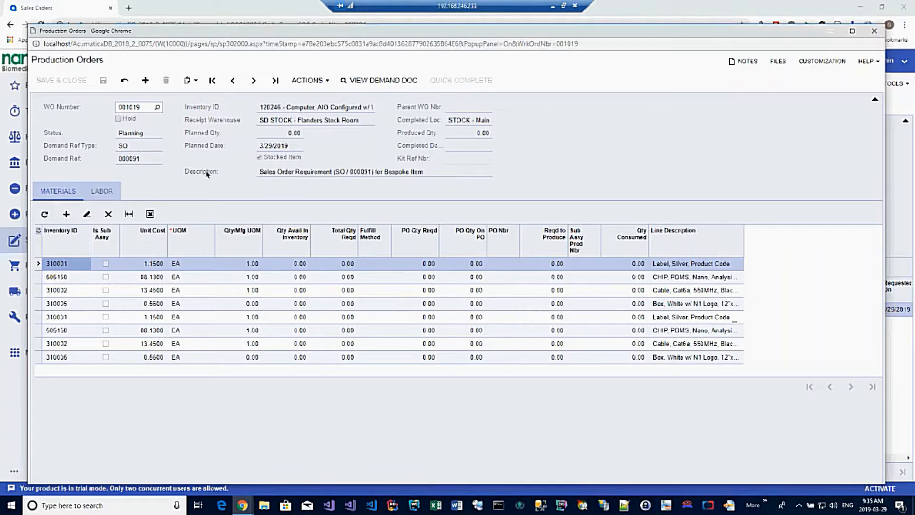
{"action": "left_click", "coordinate": [384, 81]}
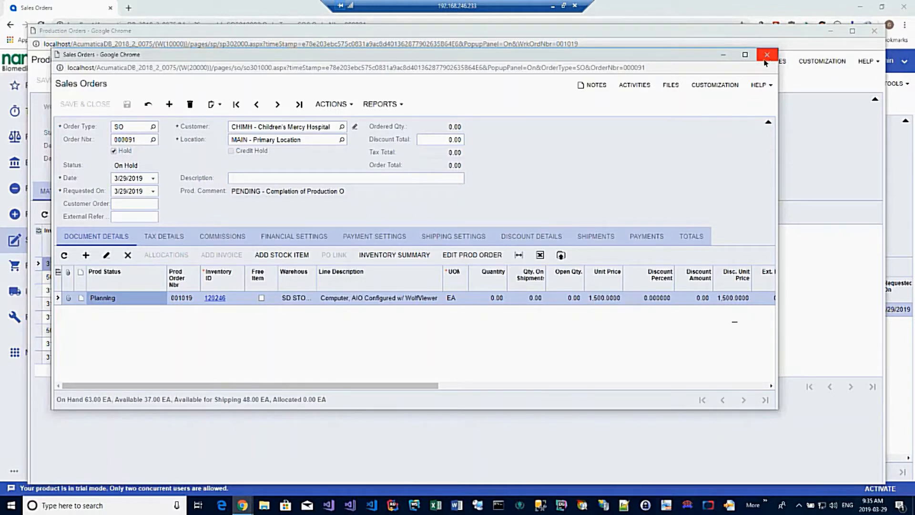
{"action": "left_click", "coordinate": [766, 56]}
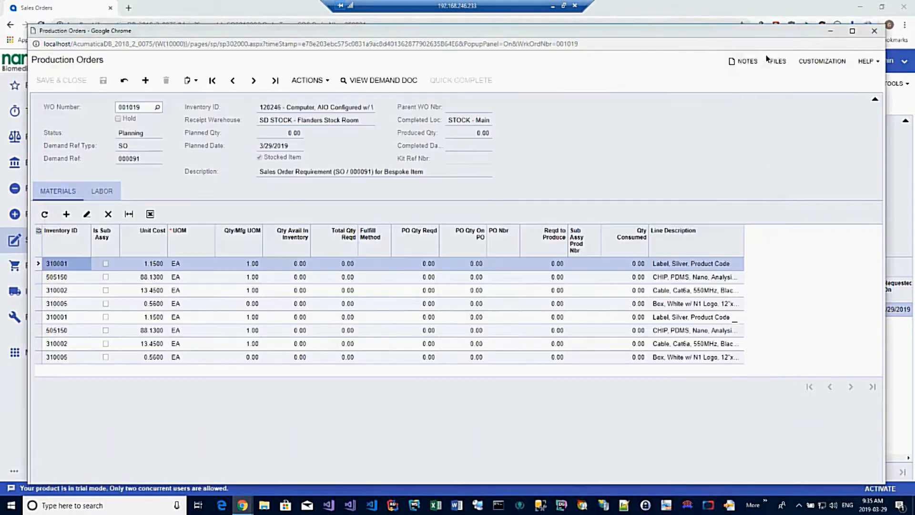
Approve the build of the production order and dismiss the browser alert
{"action": "left_click", "coordinate": [308, 80]}
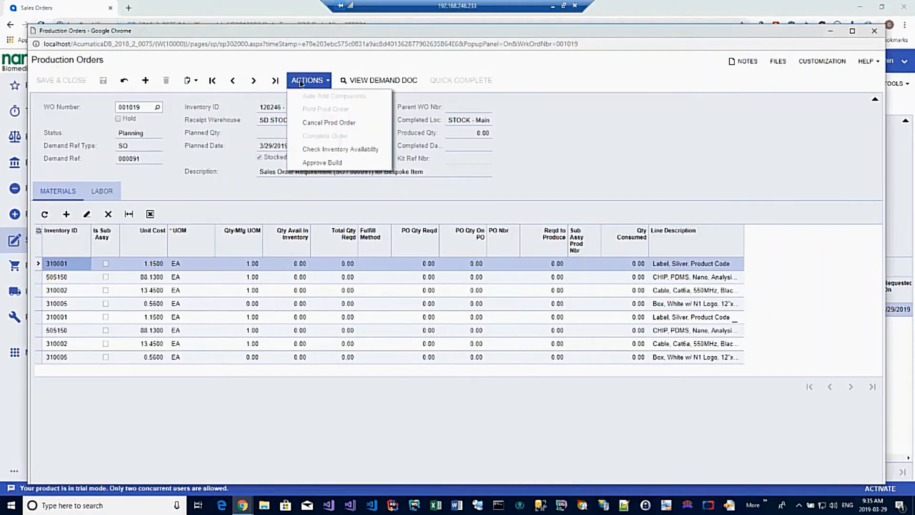
{"action": "left_click", "coordinate": [317, 163]}
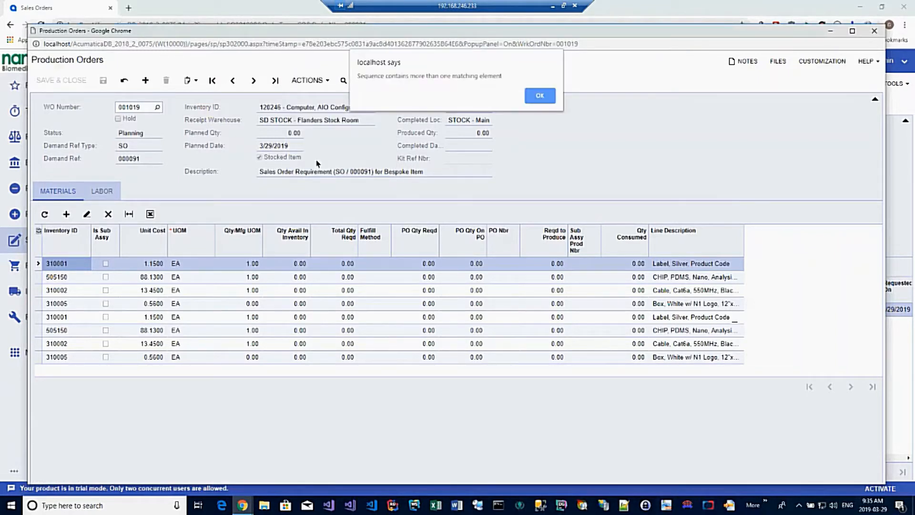
{"action": "left_click", "coordinate": [531, 96]}
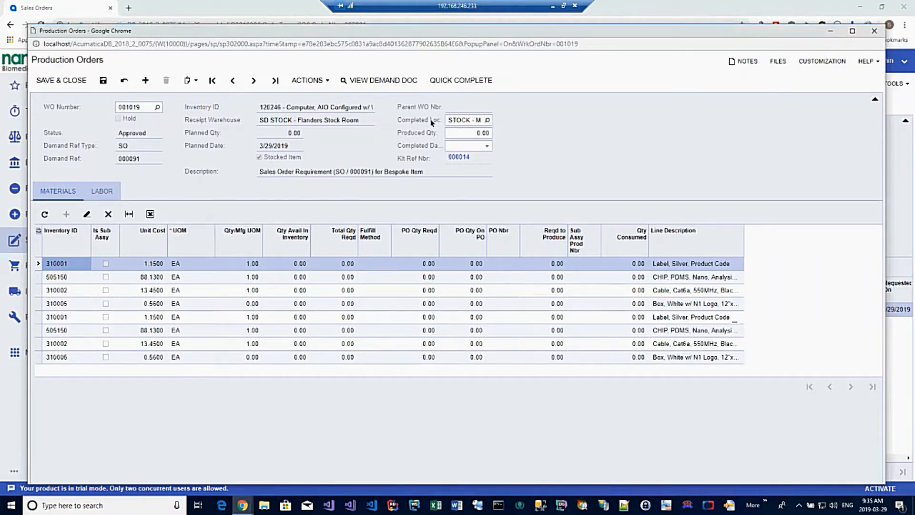
{"action": "left_click", "coordinate": [484, 149]}
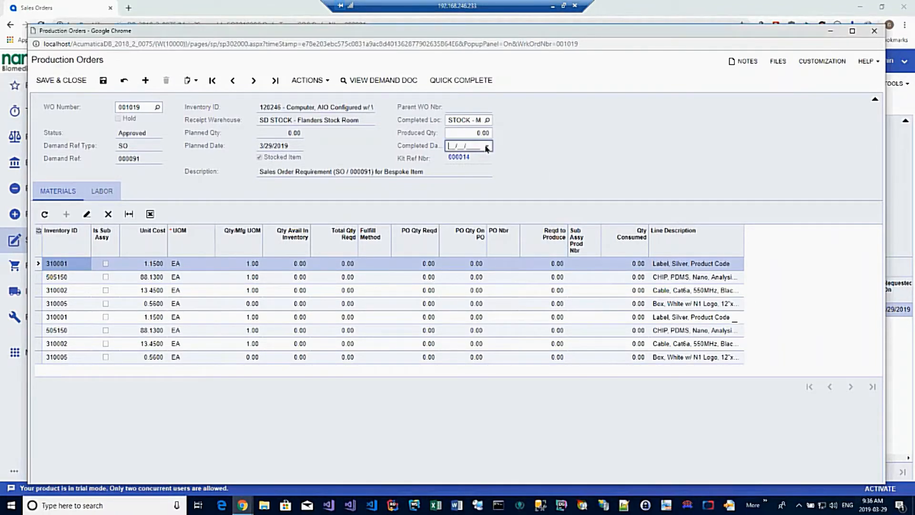
{"action": "left_click", "coordinate": [489, 149]}
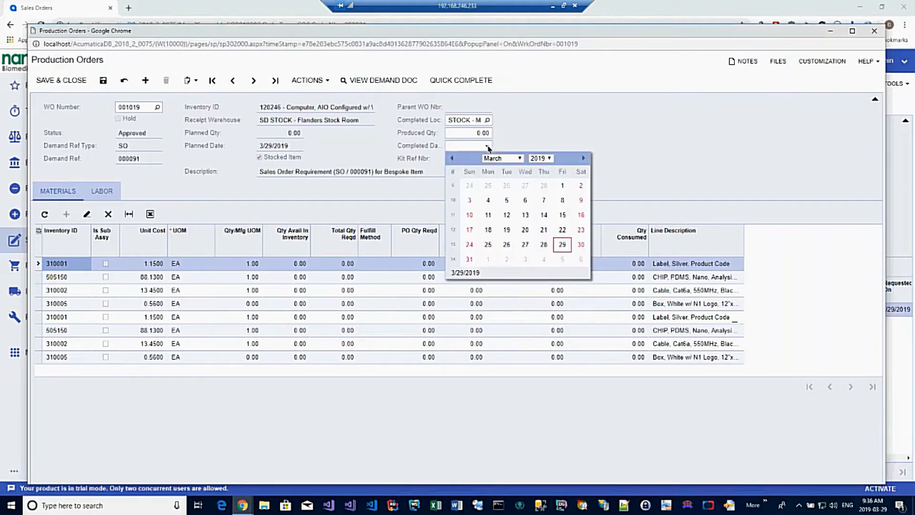
{"action": "left_click", "coordinate": [295, 152]}
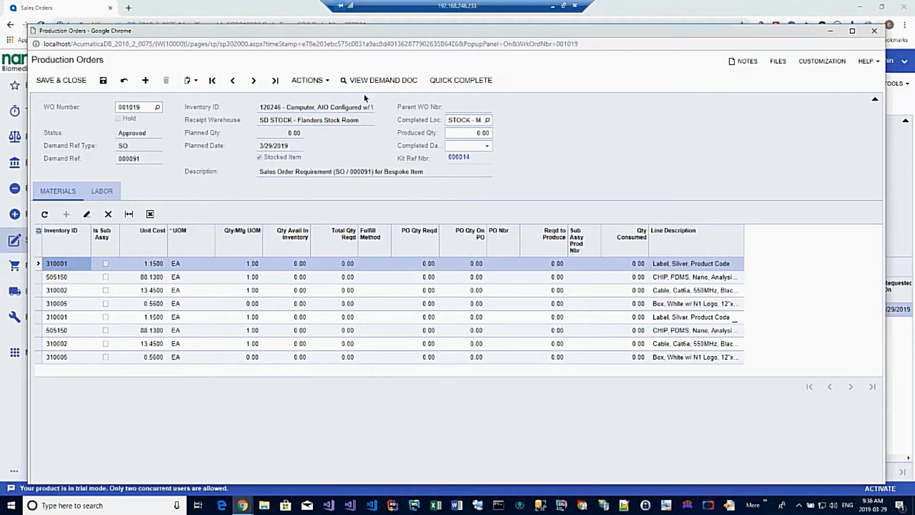
Close the production order and reload the last sales order to check its production status and comment
{"action": "left_click", "coordinate": [873, 31]}
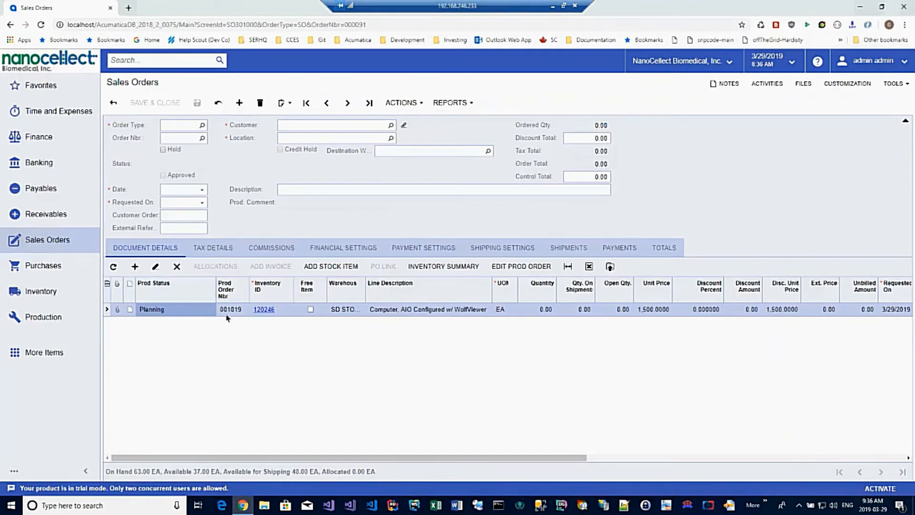
{"action": "left_click", "coordinate": [217, 104]}
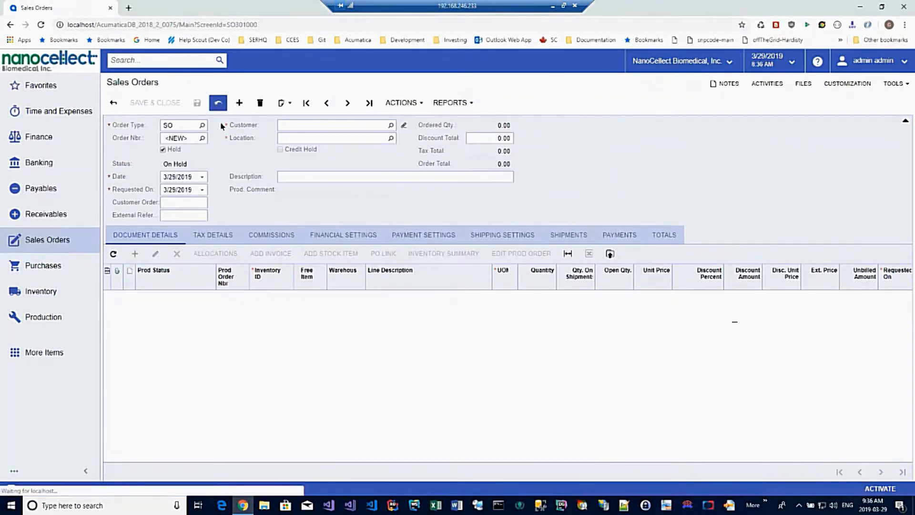
{"action": "left_click", "coordinate": [369, 103]}
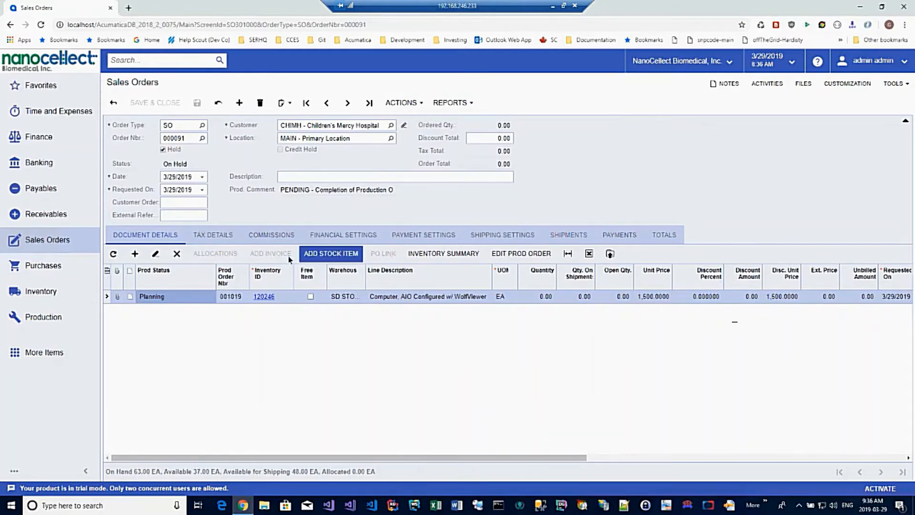
Start another new sales order for customer CRITH - CRISPR Therapeutics, Inc
{"action": "left_click", "coordinate": [238, 103]}
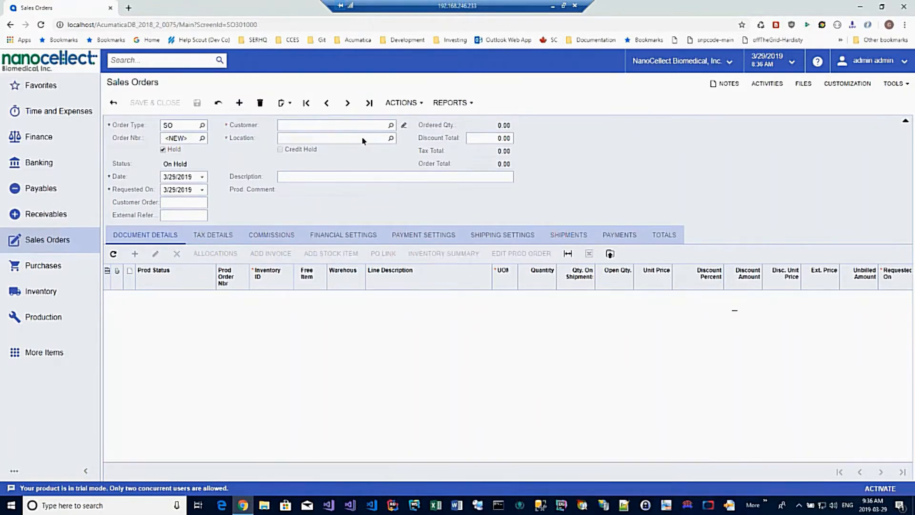
{"action": "left_click", "coordinate": [391, 125]}
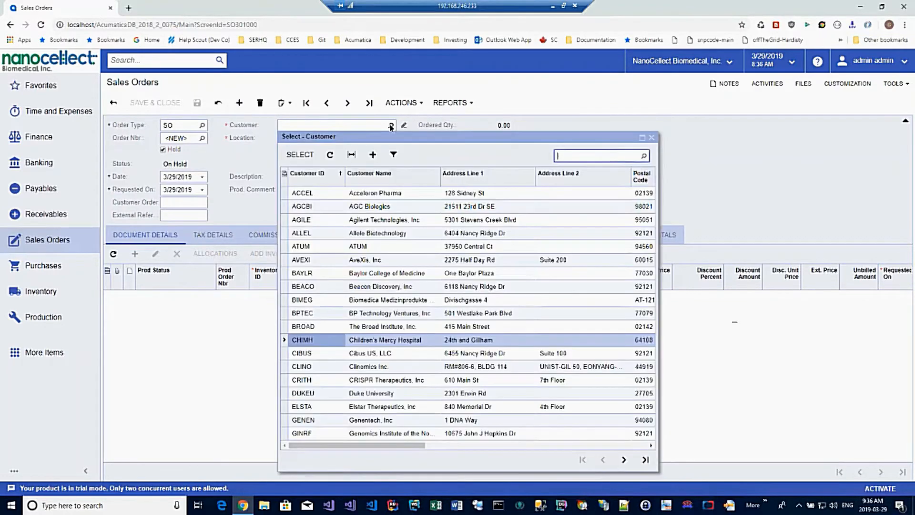
{"action": "left_click", "coordinate": [301, 381]}
{"action": "left_click", "coordinate": [300, 155]}
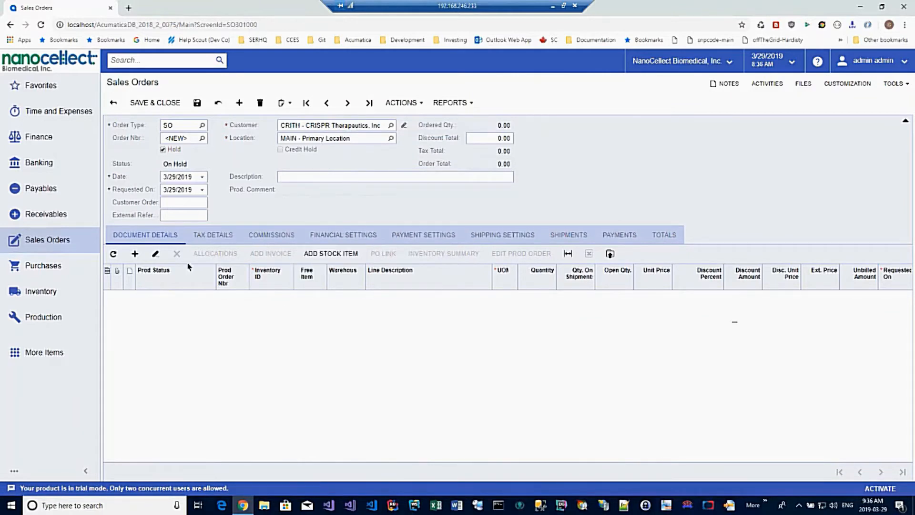
Add a sales order line for inventory item 120246 with a quantity of 5
{"action": "left_click", "coordinate": [139, 253]}
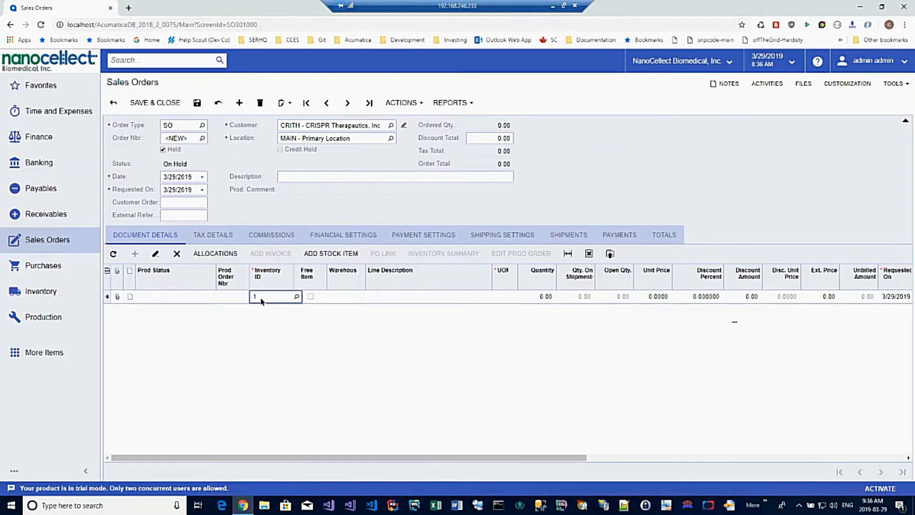
{"action": "type", "text": "120246"}
{"action": "key", "text": "Tab"}
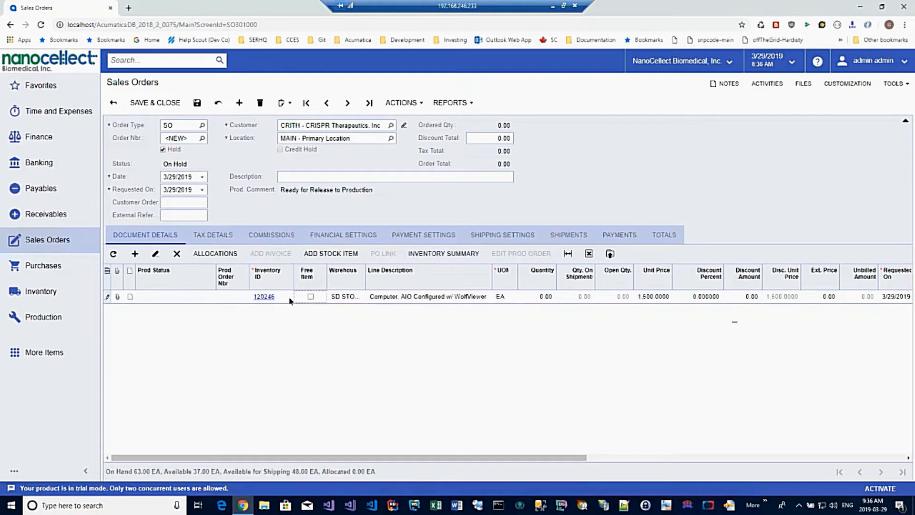
{"action": "left_click", "coordinate": [534, 299]}
{"action": "type", "text": "5"}
{"action": "key", "text": "Tab"}
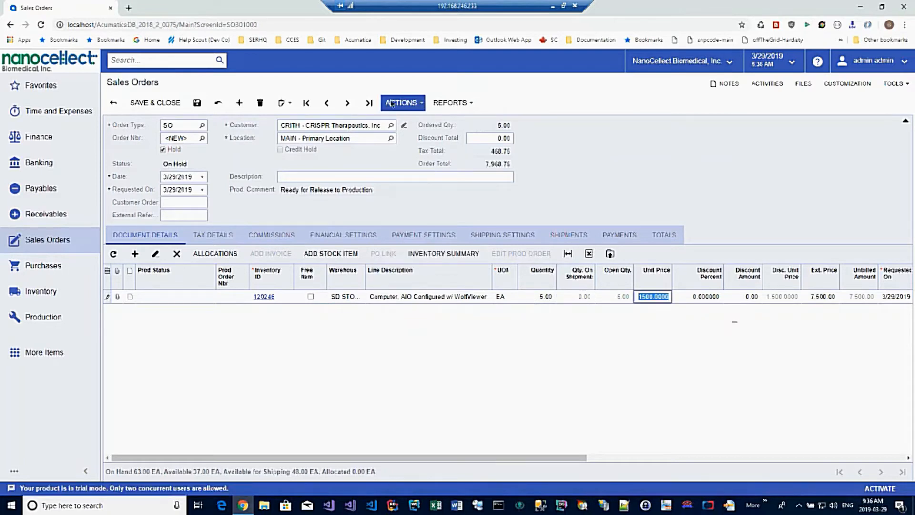
Release the sales order to production with Release to Prod
{"action": "left_click", "coordinate": [395, 103]}
{"action": "left_click", "coordinate": [395, 103]}
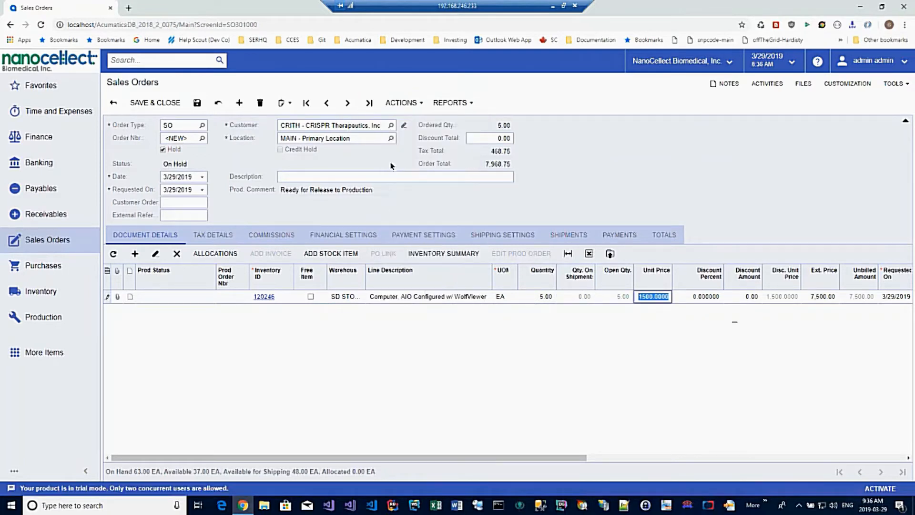
{"action": "left_click", "coordinate": [393, 106]}
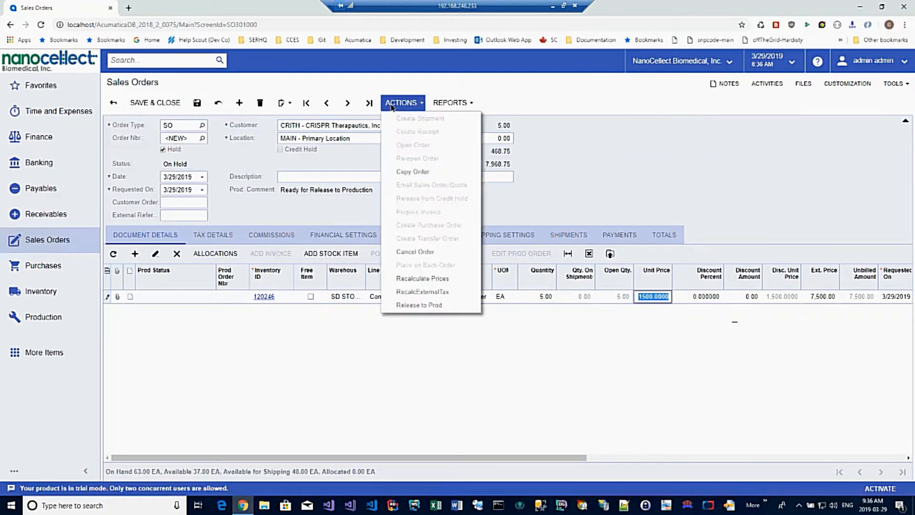
{"action": "left_click", "coordinate": [413, 305]}
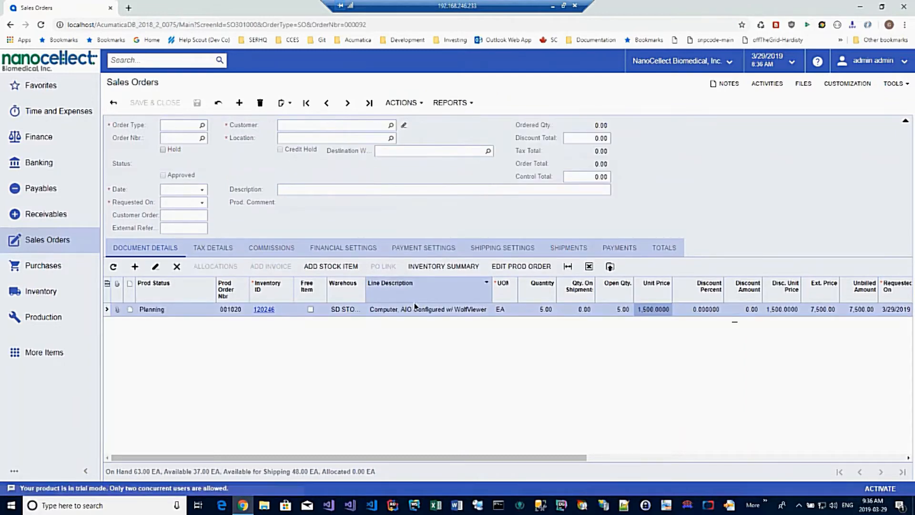
Open the production order linked to the sales order line, approve its build and dismiss the browser alert
{"action": "left_click", "coordinate": [521, 268]}
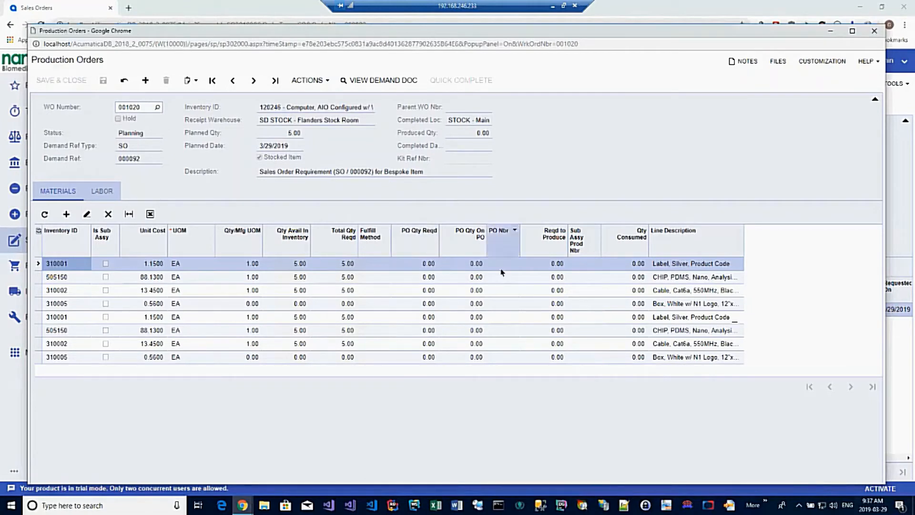
{"action": "left_click", "coordinate": [300, 82]}
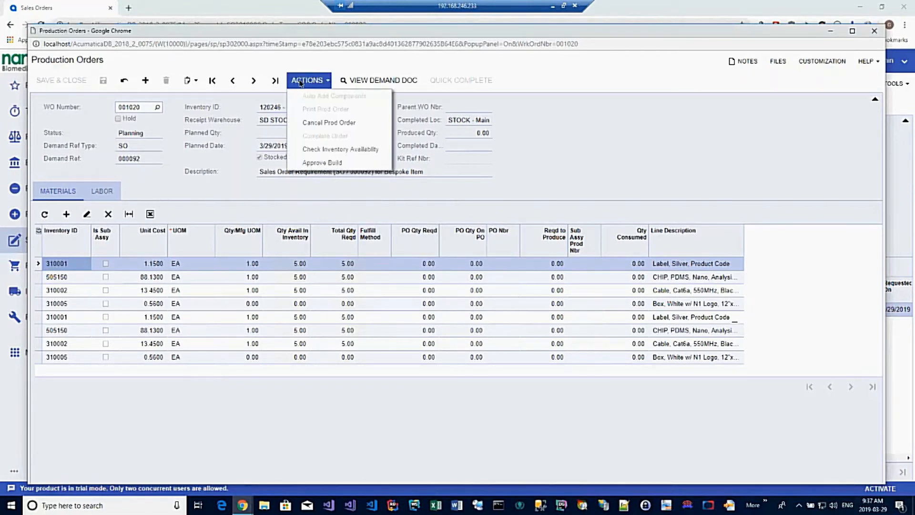
{"action": "left_click", "coordinate": [311, 164]}
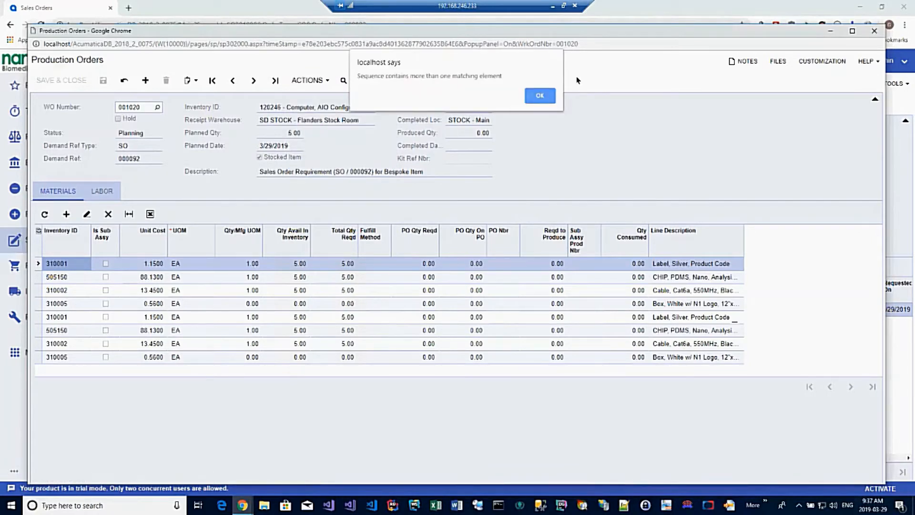
{"action": "left_click", "coordinate": [541, 95]}
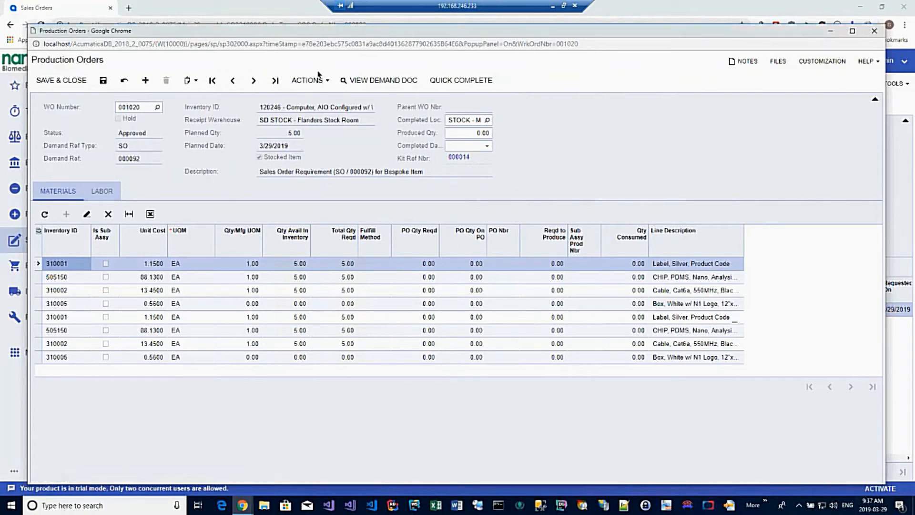
Try to quick-complete the production order and dismiss the alert, then open its demand document and close that view
{"action": "left_click", "coordinate": [456, 81]}
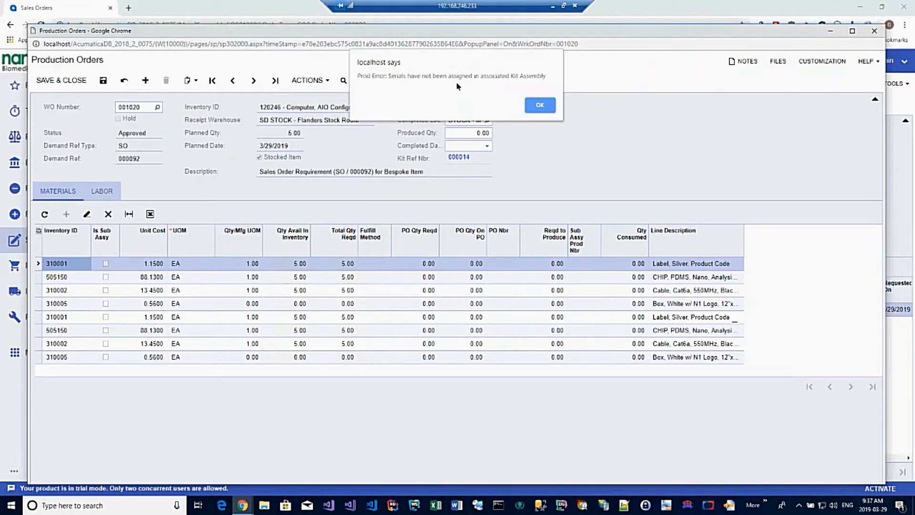
{"action": "left_click", "coordinate": [539, 105]}
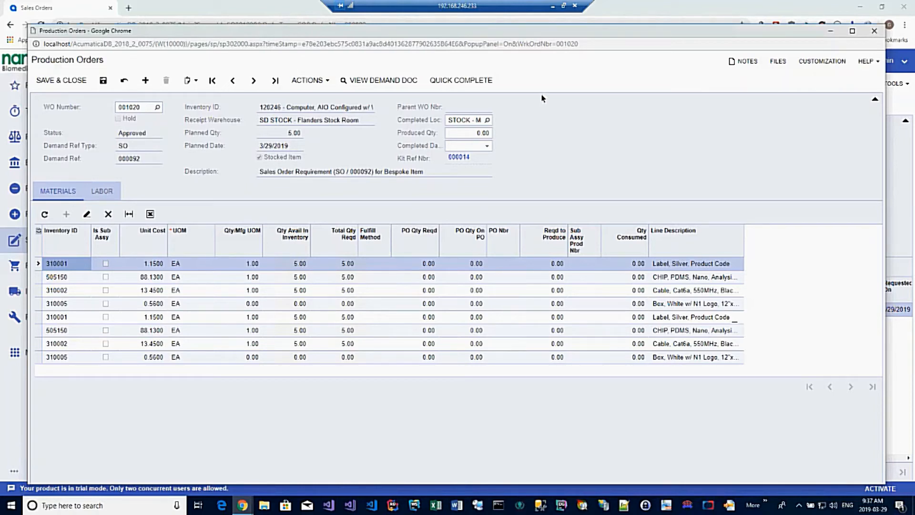
{"action": "left_click", "coordinate": [362, 81]}
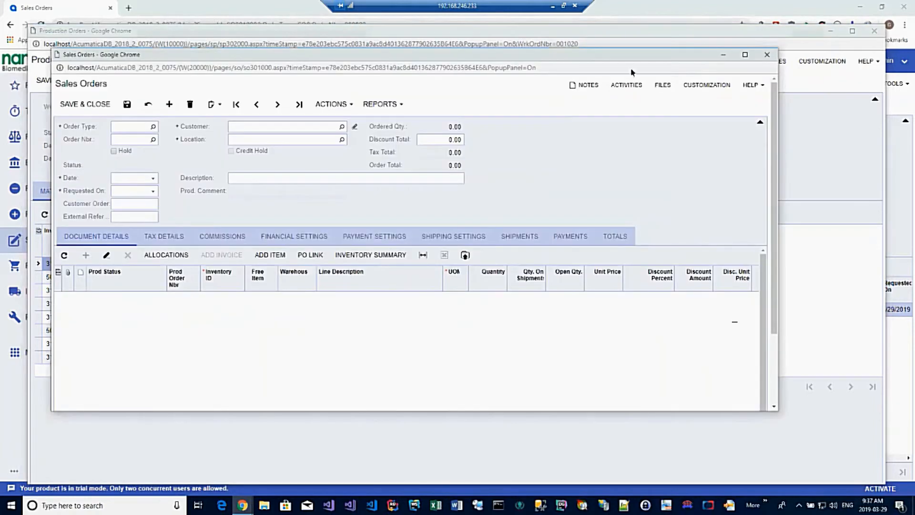
{"action": "left_click", "coordinate": [769, 56]}
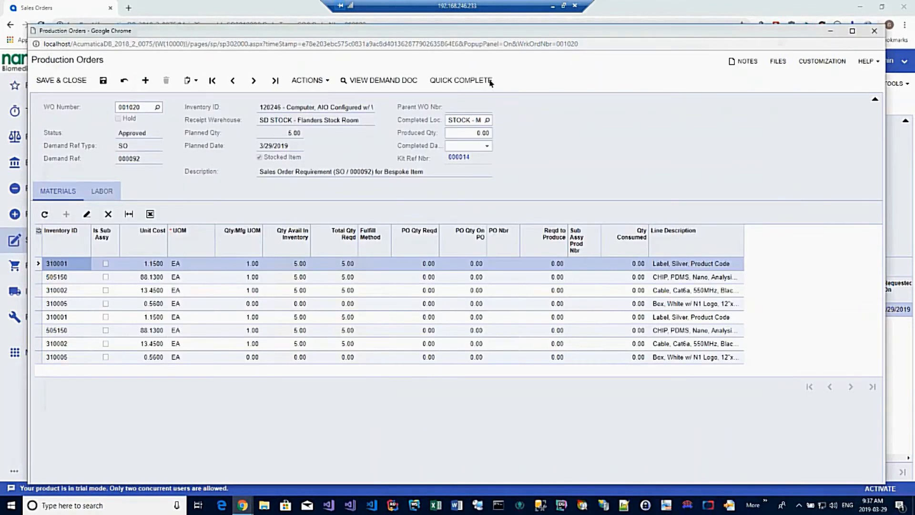
Generate the printable production order, review the work order report from header to note box, and close its window
{"action": "left_click", "coordinate": [315, 81]}
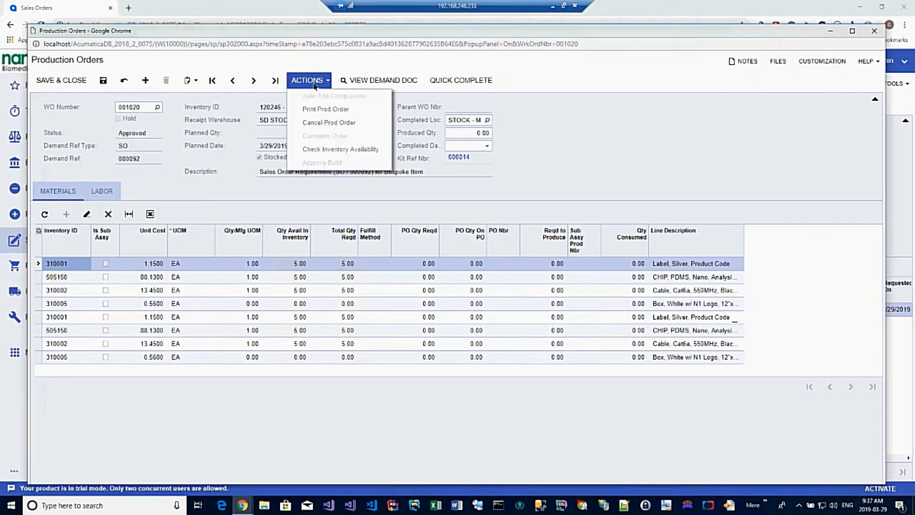
{"action": "left_click", "coordinate": [311, 114]}
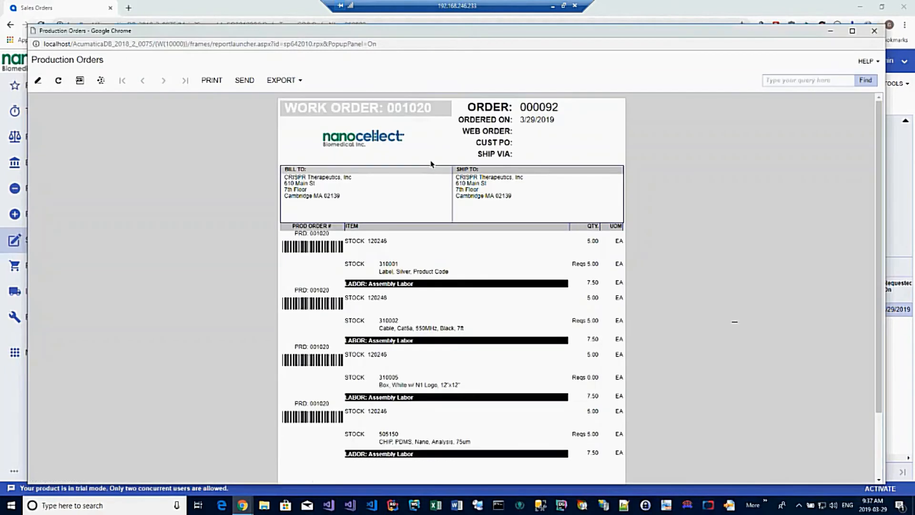
{"action": "scroll", "coordinate": [662, 328], "scroll_direction": "down", "scroll_amount": 2}
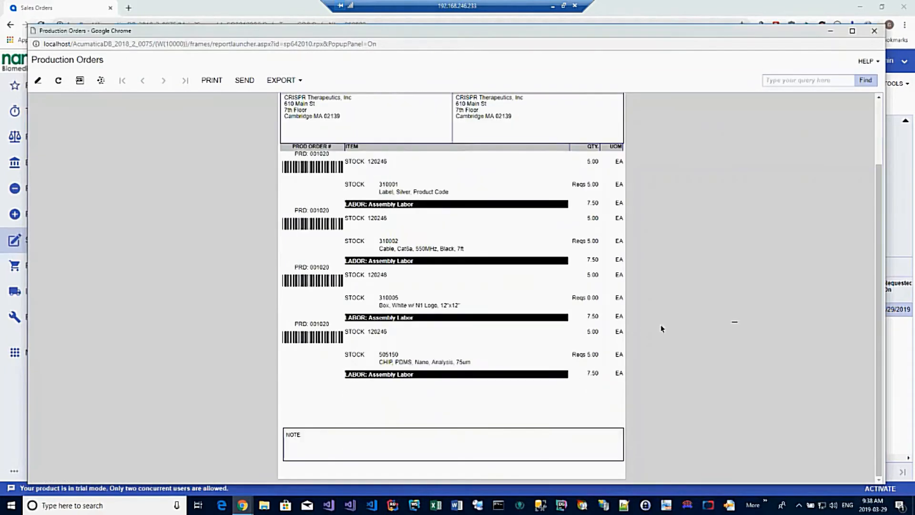
{"action": "scroll", "coordinate": [661, 329], "scroll_direction": "up", "scroll_amount": 2}
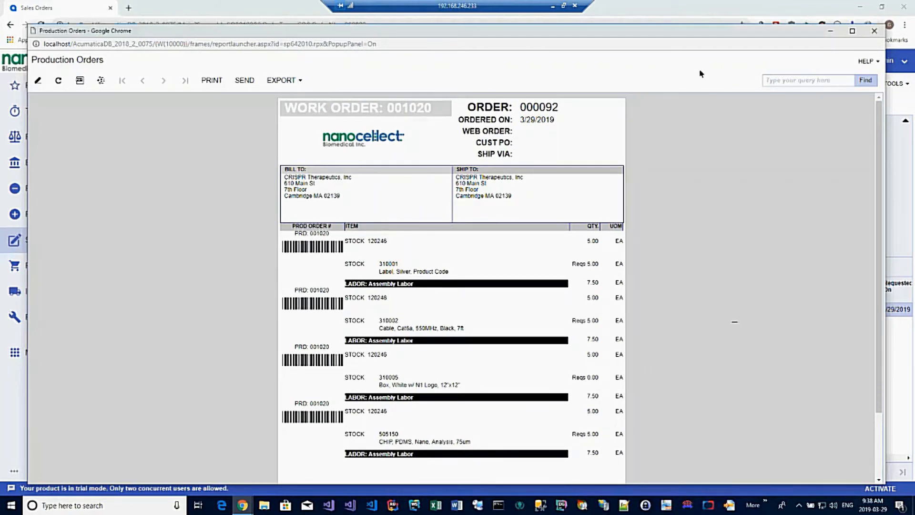
{"action": "left_click_drag", "start_coordinate": [767, 35], "coordinate": [762, 25]}
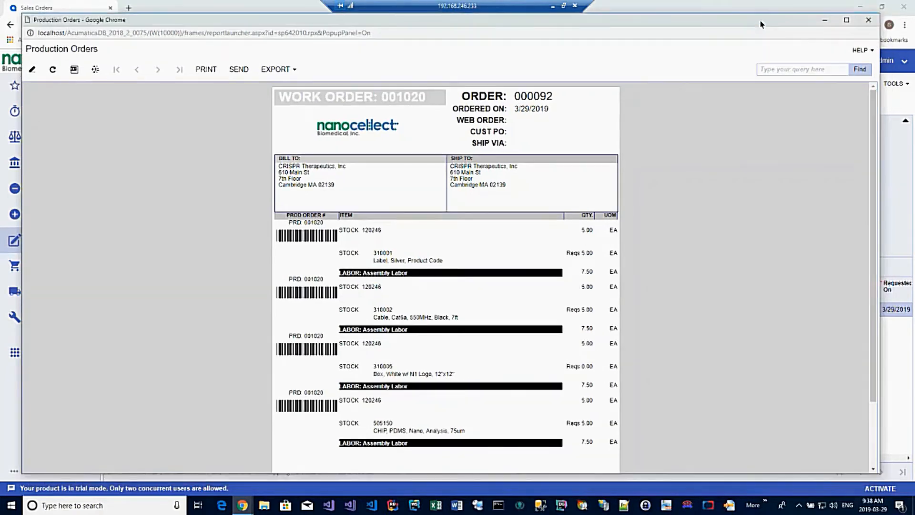
{"action": "left_click", "coordinate": [868, 20]}
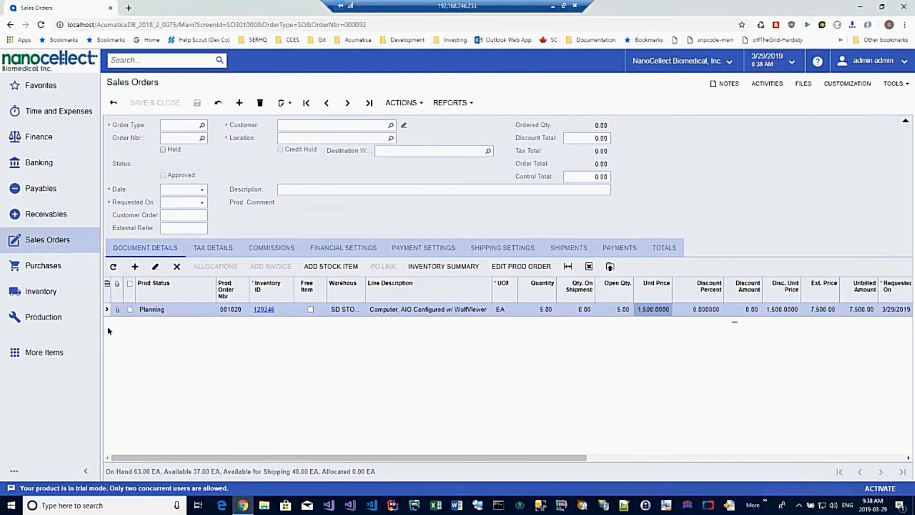
Create a new standalone production order for inventory item 800827 - Kitted Item
{"action": "left_click", "coordinate": [40, 317]}
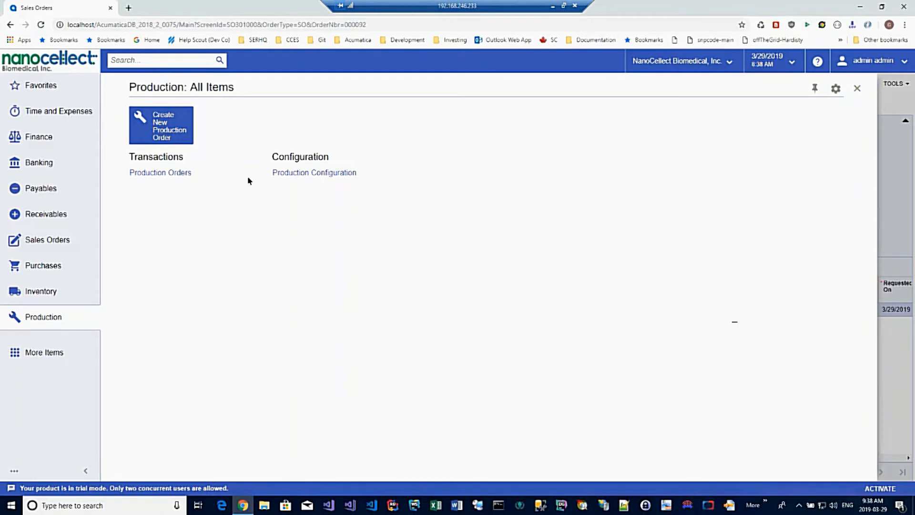
{"action": "left_click", "coordinate": [163, 131]}
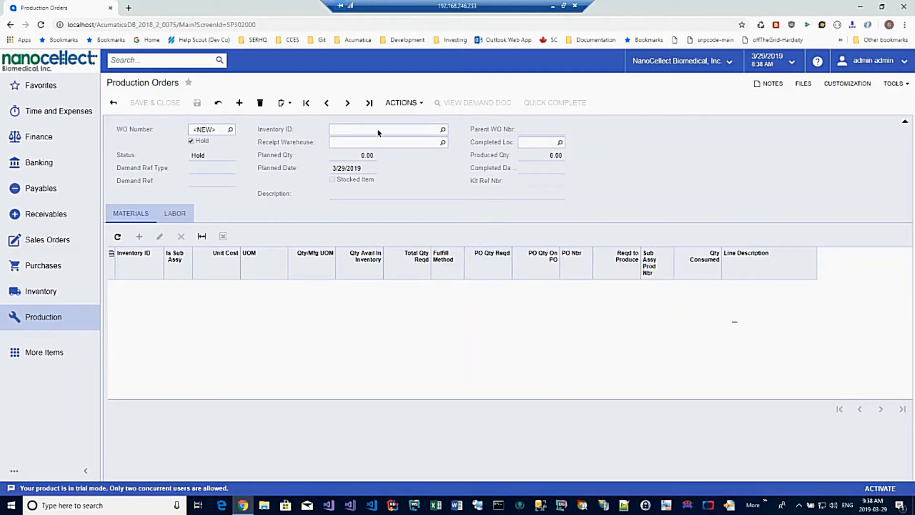
{"action": "left_click", "coordinate": [443, 129]}
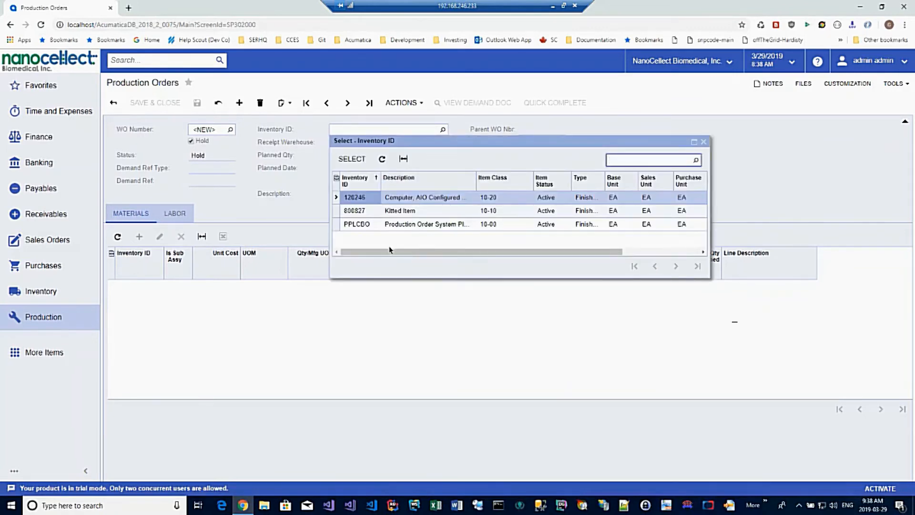
{"action": "double_click", "coordinate": [346, 211]}
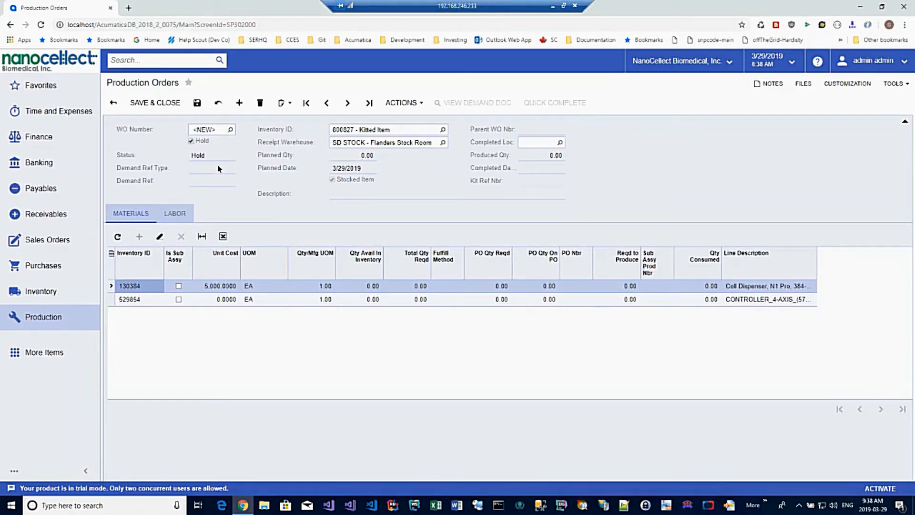
Take the new production order off hold, set its planned quantity to 10, and save and close it
{"action": "left_click", "coordinate": [191, 141]}
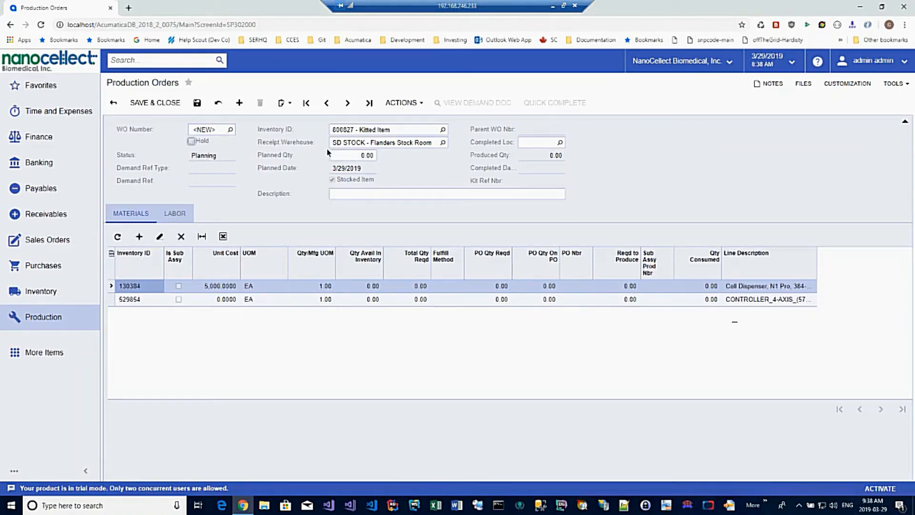
{"action": "left_click", "coordinate": [355, 157]}
{"action": "type", "text": "10"}
{"action": "key", "text": "Tab"}
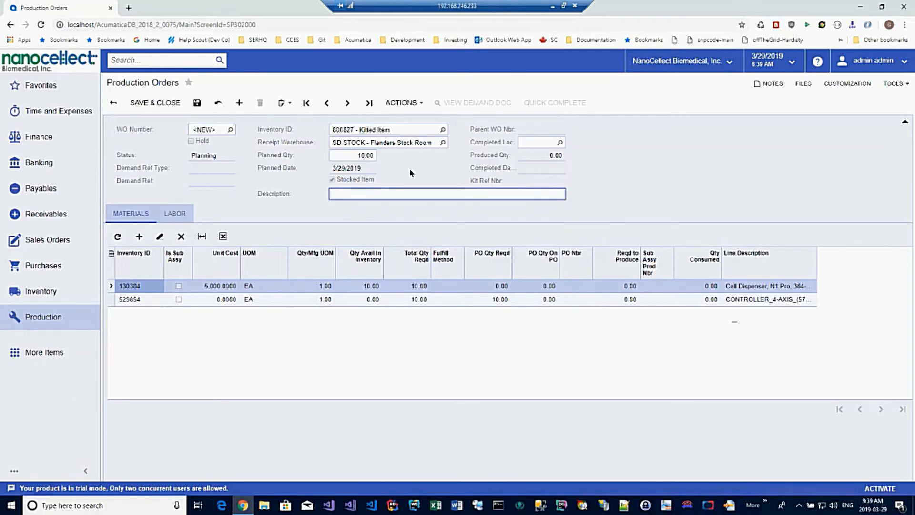
{"action": "left_click", "coordinate": [136, 104]}
Display the production orders list, add a Status quick filter and view its options, leaving all statuses selected
{"action": "left_click", "coordinate": [38, 320]}
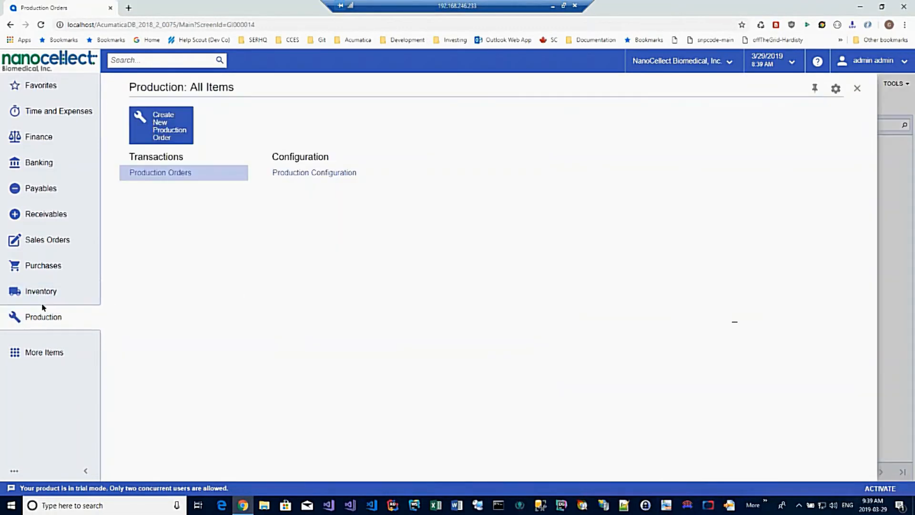
{"action": "left_click", "coordinate": [159, 176]}
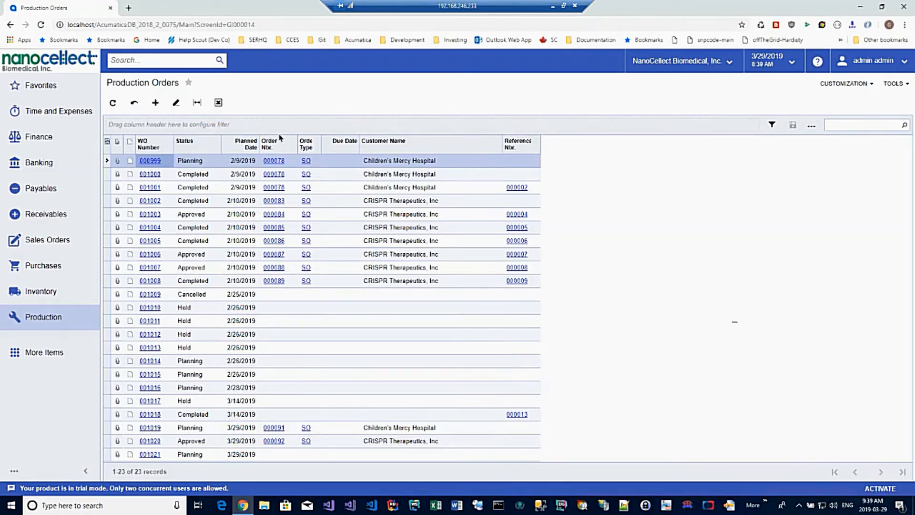
{"action": "mouse_move", "coordinate": [178, 148]}
{"action": "left_mouse_down"}
{"action": "mouse_move", "coordinate": [208, 130]}
{"action": "mouse_move", "coordinate": [200, 127]}
{"action": "left_mouse_up"}
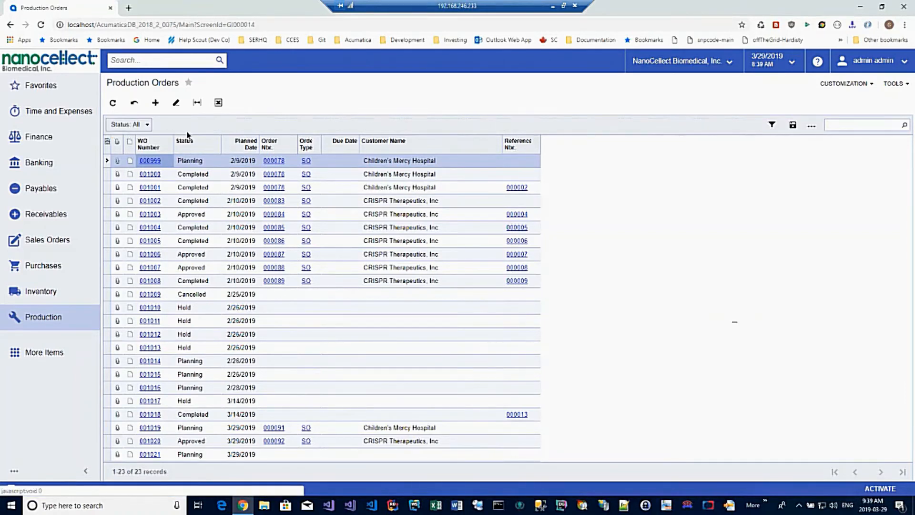
{"action": "left_click", "coordinate": [148, 124]}
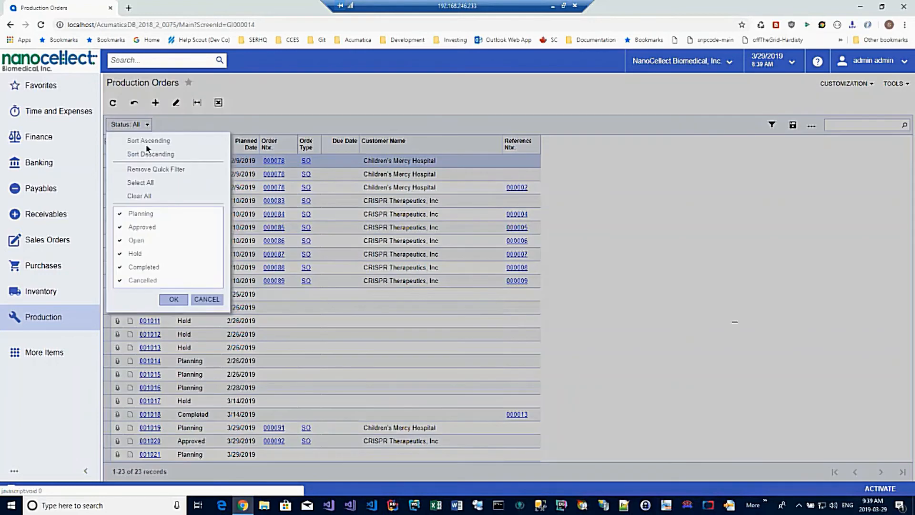
{"action": "left_click", "coordinate": [307, 123]}
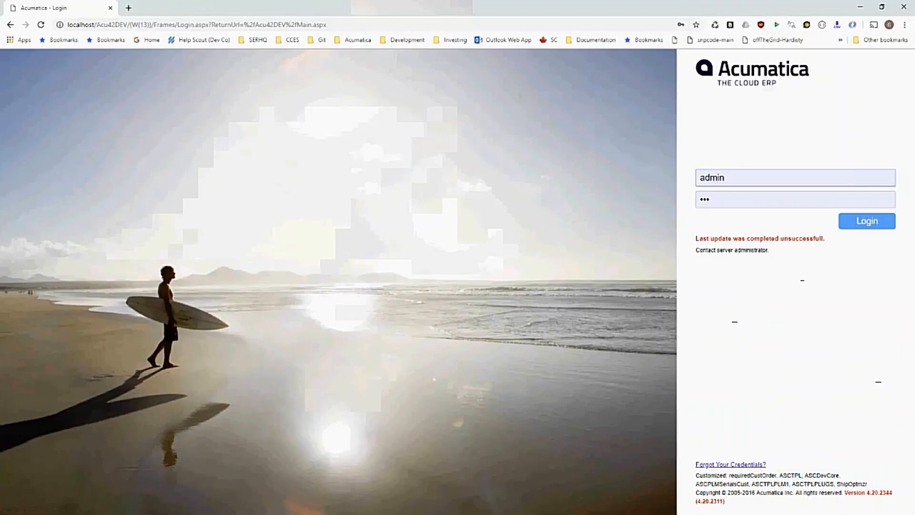
Log in to the Acu42DEV Acumatica site with the credentials already filled in
{"action": "left_click", "coordinate": [865, 227]}
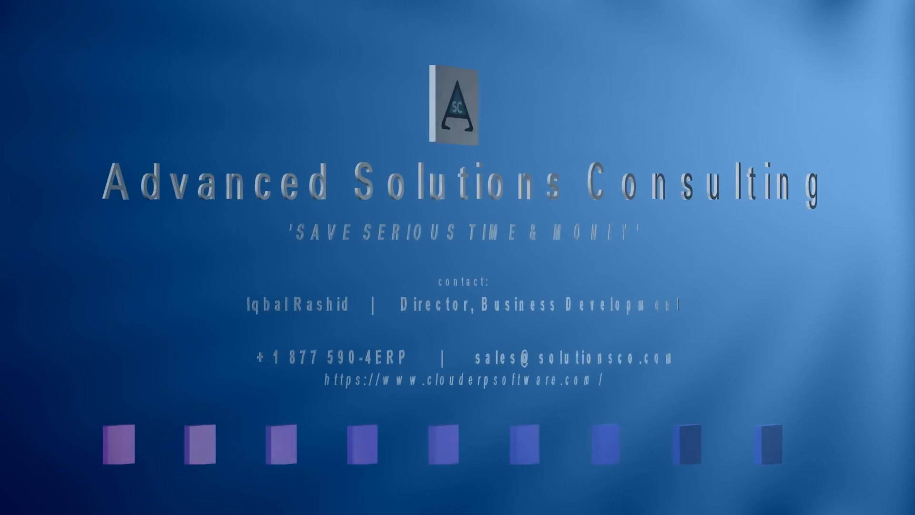